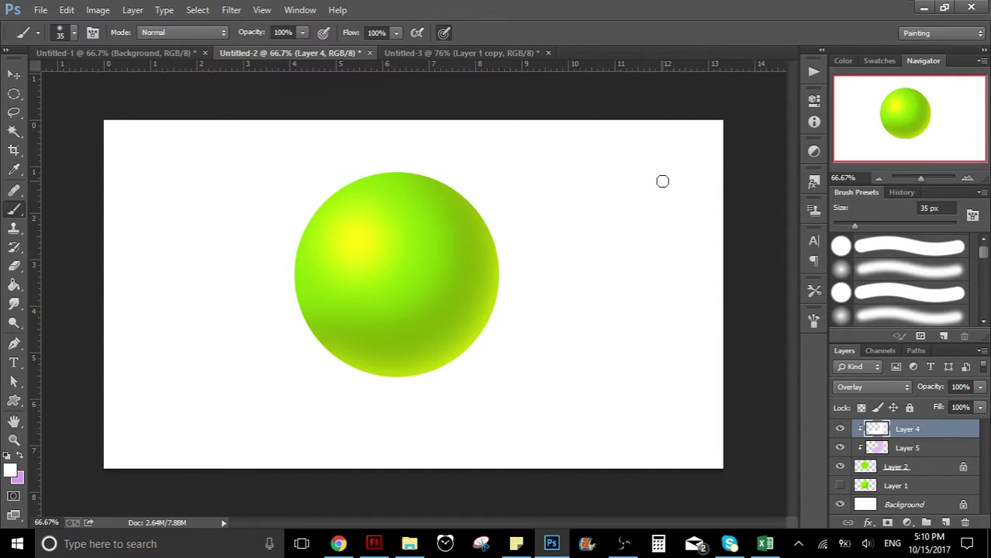
Step: Duplicate Layer 2, move the copy to the top of the stack, and lock its transparent pixels
{"action": "left_click", "coordinate": [916, 485]}
{"action": "left_click_drag", "start_coordinate": [921, 467], "coordinate": [945, 521]}
{"action": "left_click_drag", "start_coordinate": [900, 471], "coordinate": [912, 426]}
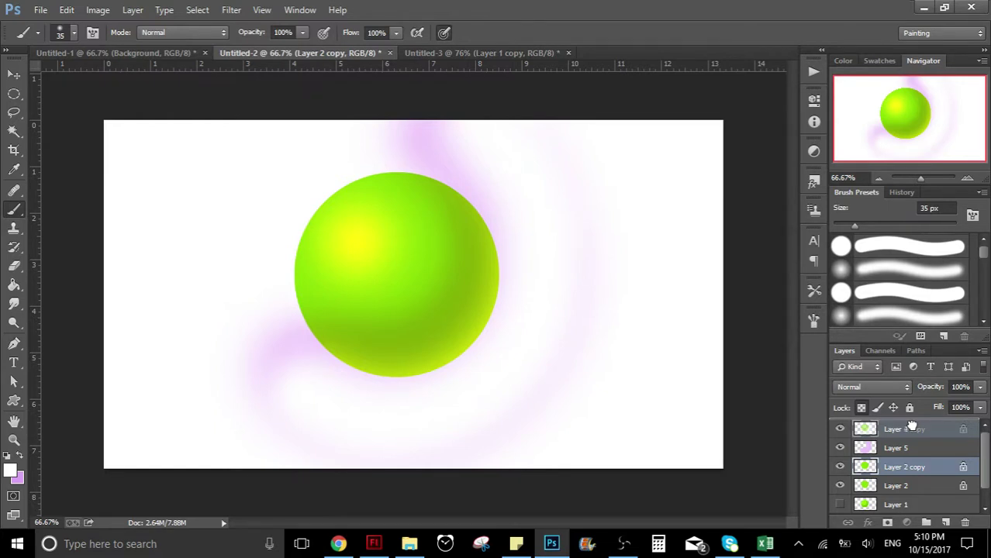
{"action": "left_click_drag", "start_coordinate": [912, 426], "coordinate": [915, 431]}
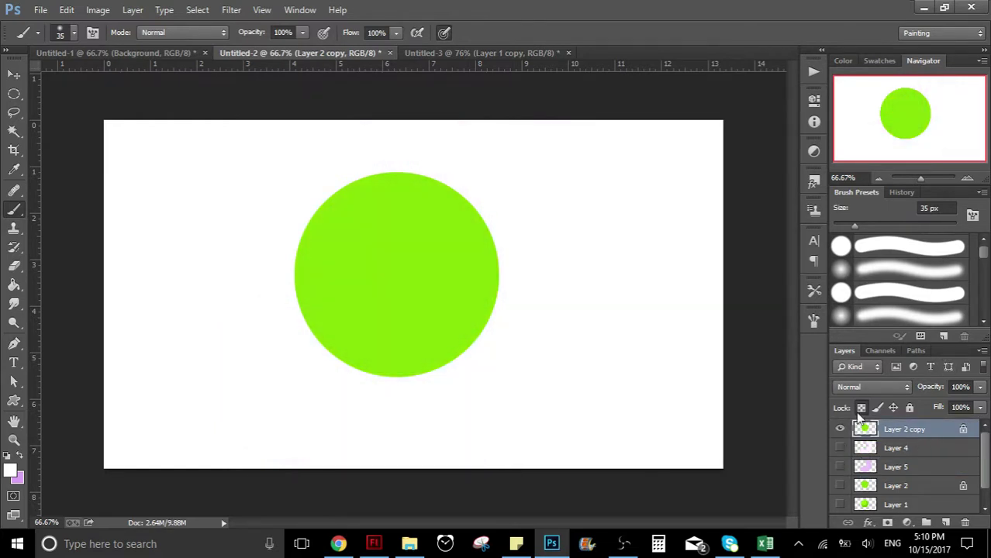
{"action": "left_click", "coordinate": [861, 409]}
Step: Add two new empty layers, 6 and 7, and clip both to Layer 2 copy
{"action": "left_click", "coordinate": [948, 523]}
{"action": "left_click", "coordinate": [947, 523]}
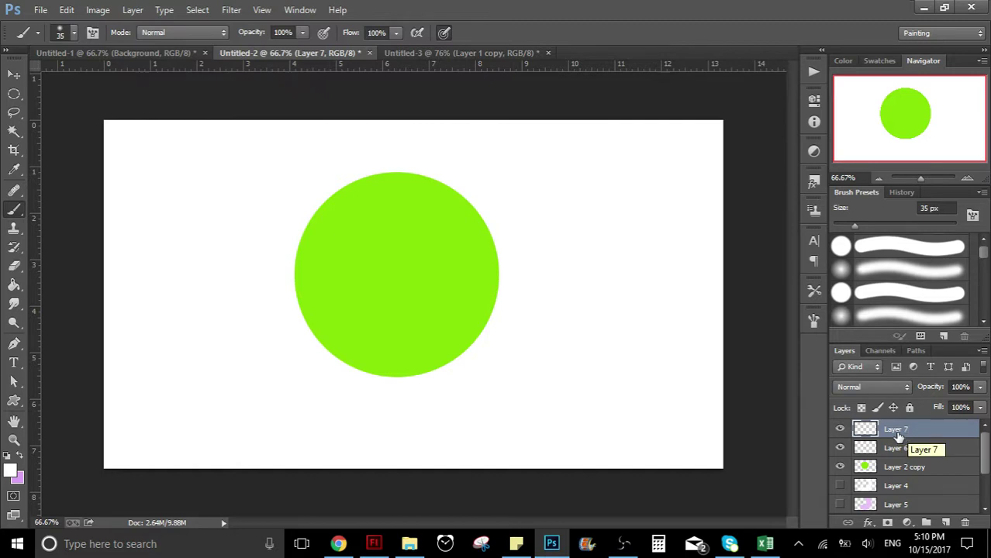
{"action": "left_click", "coordinate": [920, 448]}
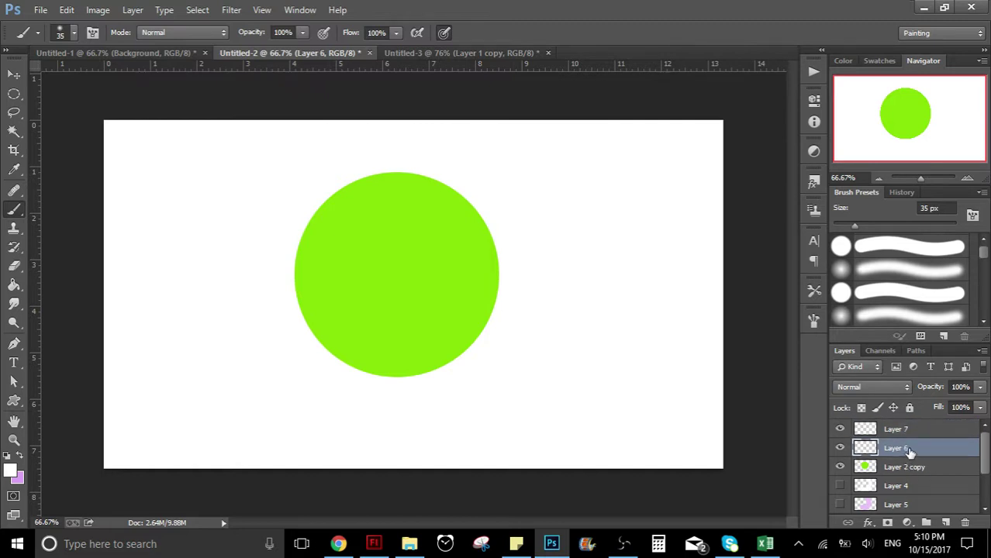
{"action": "right_click", "coordinate": [924, 450]}
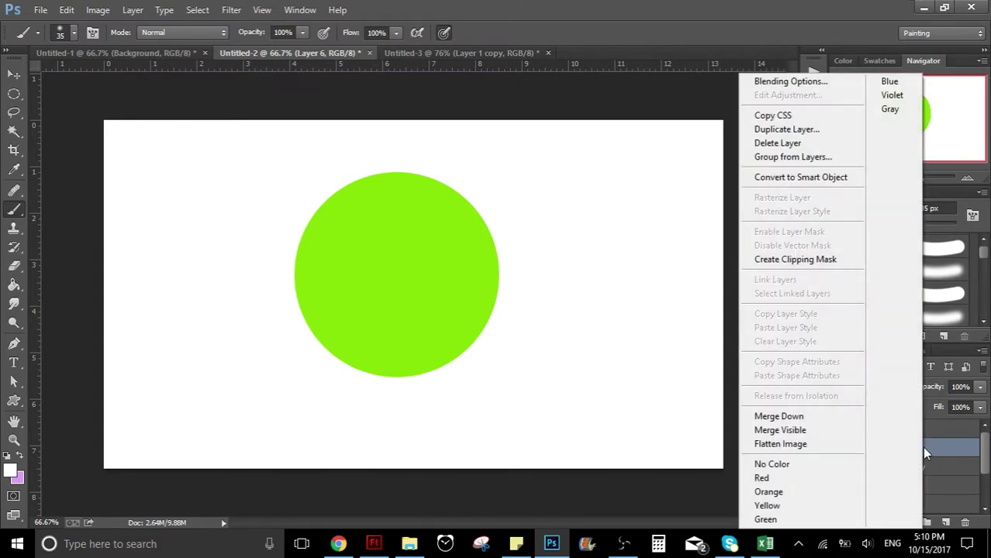
{"action": "left_click", "coordinate": [798, 260]}
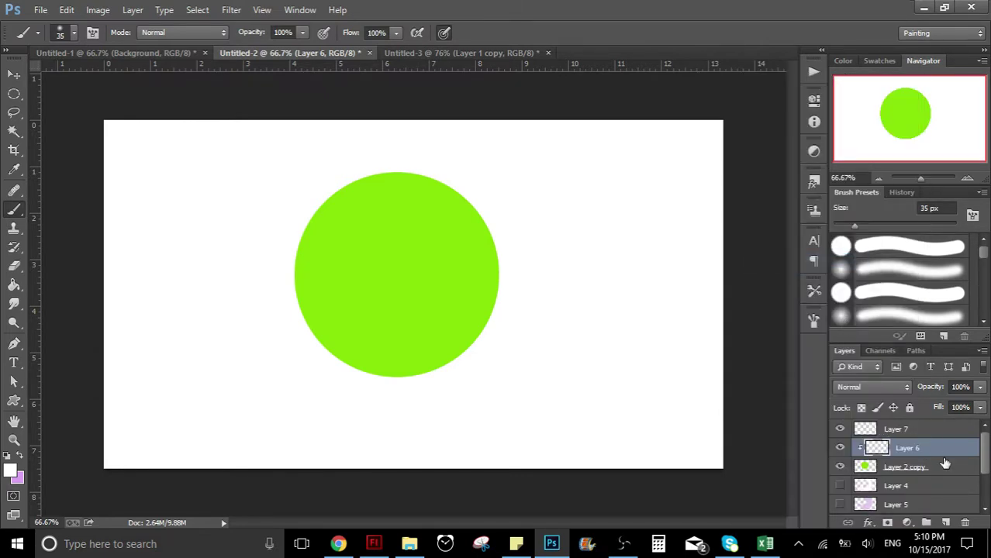
{"action": "left_click", "coordinate": [930, 428], "text": "shift"}
{"action": "right_click", "coordinate": [927, 428]}
{"action": "left_click", "coordinate": [798, 259]}
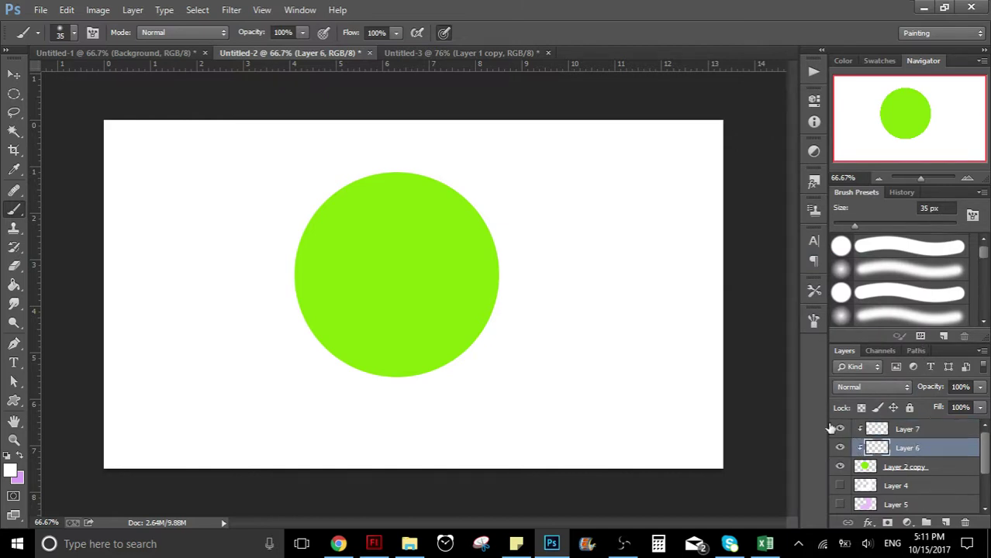
{"action": "left_click", "coordinate": [903, 448]}
{"action": "left_click_drag", "start_coordinate": [507, 217], "coordinate": [353, 411]}
{"action": "mouse_move", "coordinate": [361, 392]}
{"action": "left_mouse_down"}
{"action": "mouse_move", "coordinate": [392, 133]}
{"action": "mouse_move", "coordinate": [268, 387]}
{"action": "mouse_move", "coordinate": [450, 167]}
{"action": "left_mouse_up"}
{"action": "left_click_drag", "start_coordinate": [496, 233], "coordinate": [442, 302]}
{"action": "mouse_move", "coordinate": [457, 237]}
{"action": "left_mouse_down"}
{"action": "mouse_move", "coordinate": [500, 318]}
{"action": "mouse_move", "coordinate": [338, 370]}
{"action": "left_mouse_up"}
{"action": "mouse_move", "coordinate": [420, 205]}
{"action": "left_mouse_down"}
{"action": "mouse_move", "coordinate": [528, 160]}
{"action": "mouse_move", "coordinate": [303, 340]}
{"action": "mouse_move", "coordinate": [353, 292]}
{"action": "mouse_move", "coordinate": [508, 196]}
{"action": "left_mouse_up"}
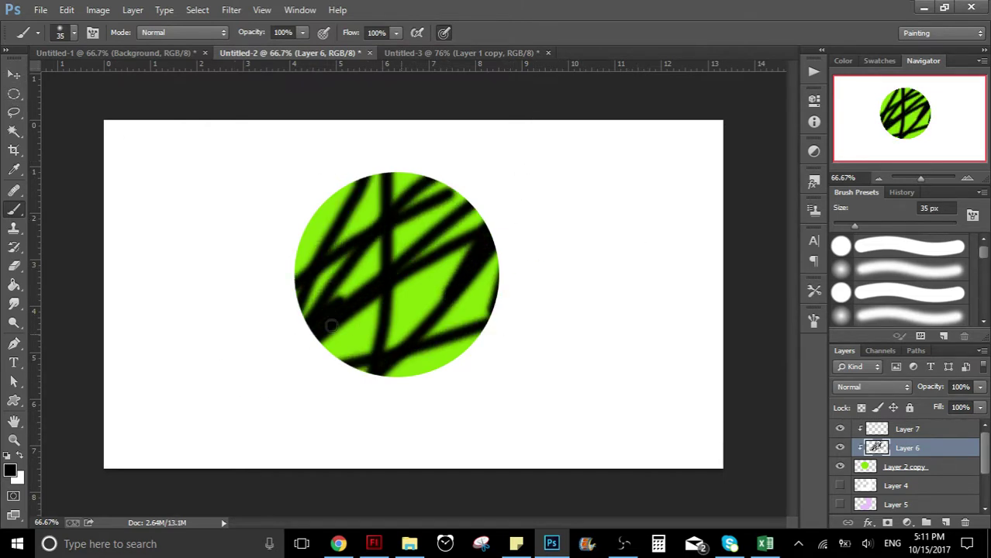
{"action": "left_click_drag", "start_coordinate": [331, 326], "coordinate": [473, 353]}
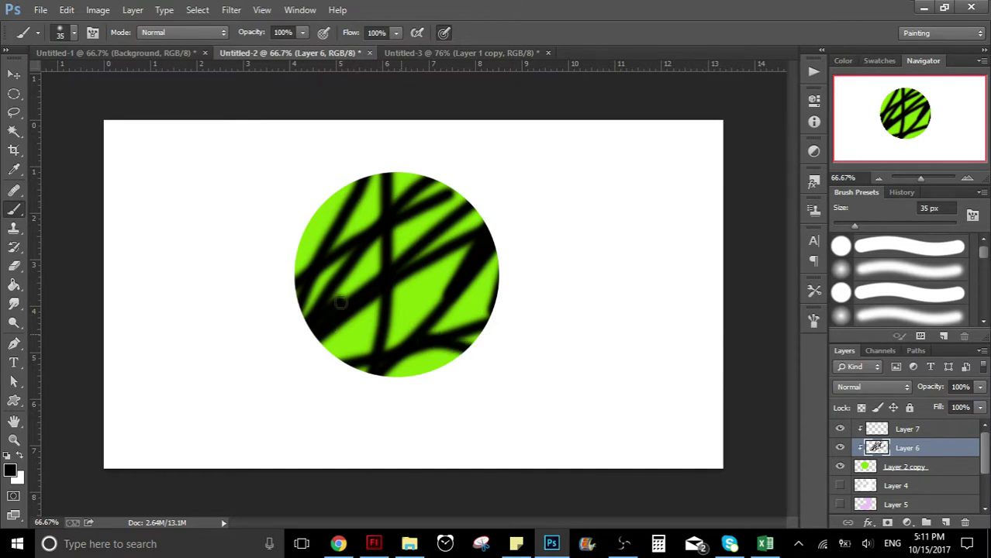
{"action": "left_click_drag", "start_coordinate": [333, 308], "coordinate": [496, 256]}
{"action": "key", "text": "ctrl+z"}
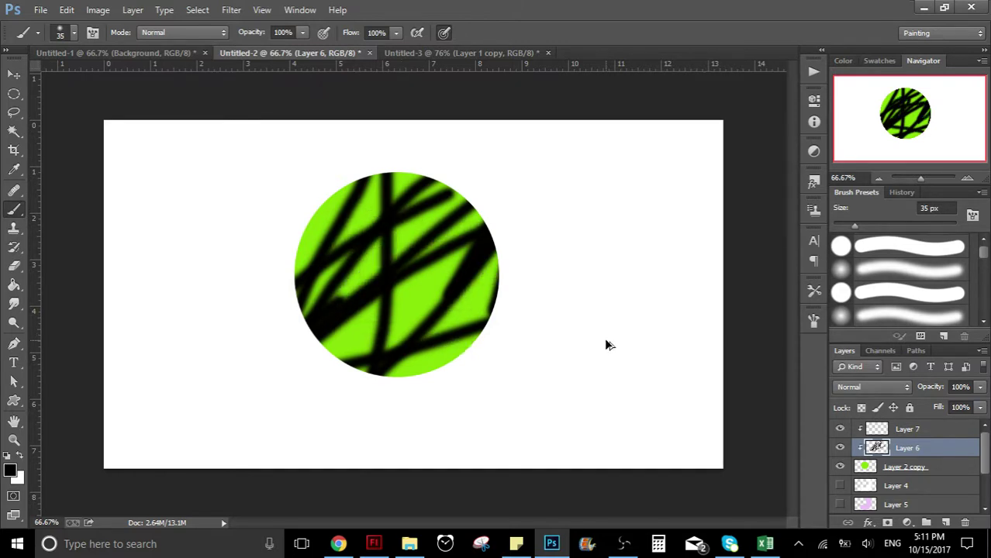
{"action": "key", "text": "ctrl+alt+z"}
{"action": "key", "text": "ctrl+alt+z"}
{"action": "key", "text": "ctrl+alt+z"}
{"action": "key", "text": "ctrl+alt+z"}
{"action": "key", "text": "ctrl+alt+z"}
{"action": "key", "text": "ctrl+alt+z"}
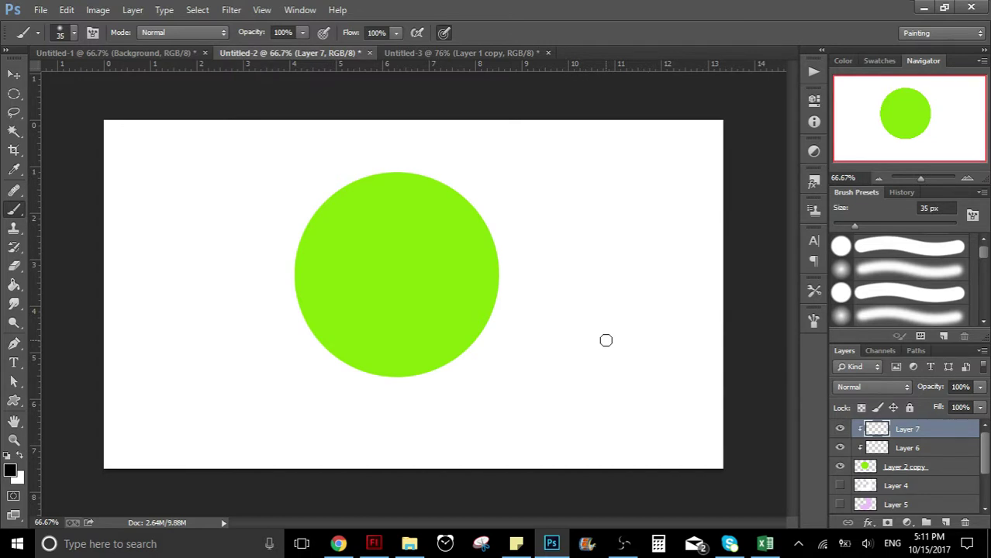
Step: On Layer 6, set the brush to 0% hardness and 300 px, then undo a test stroke
{"action": "left_click", "coordinate": [928, 450]}
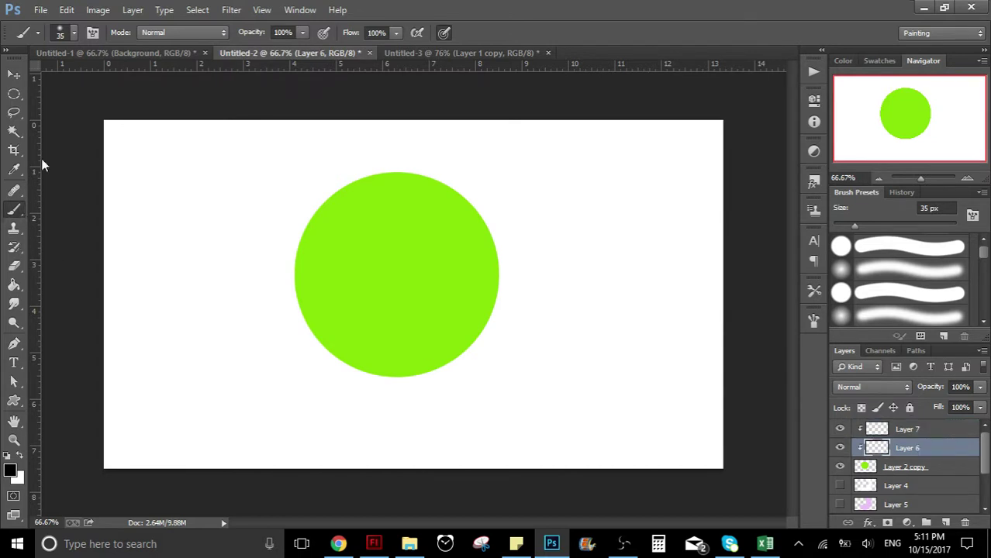
{"action": "left_click", "coordinate": [74, 32]}
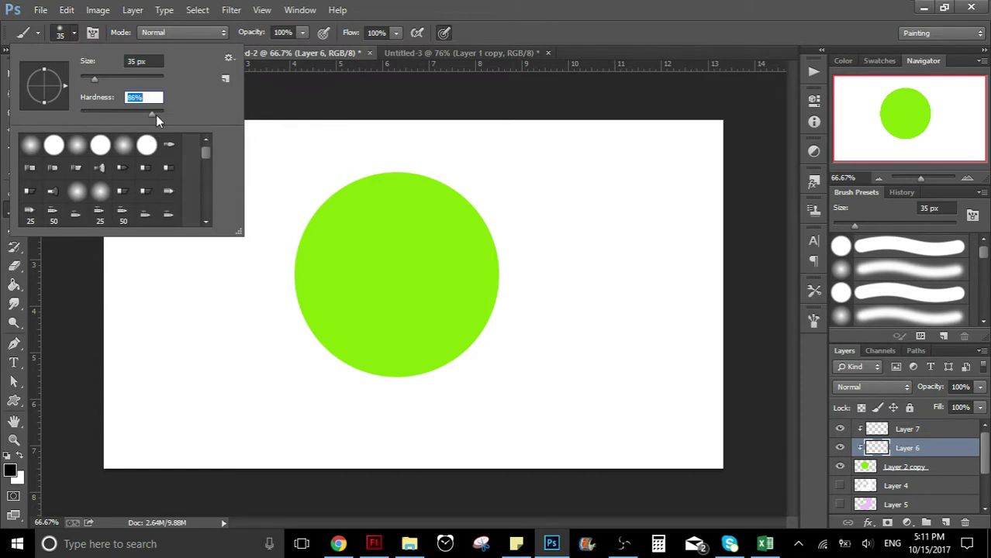
{"action": "left_click_drag", "start_coordinate": [155, 115], "coordinate": [45, 114]}
{"action": "left_click_drag", "start_coordinate": [95, 78], "coordinate": [138, 79]}
{"action": "left_click", "coordinate": [233, 391]}
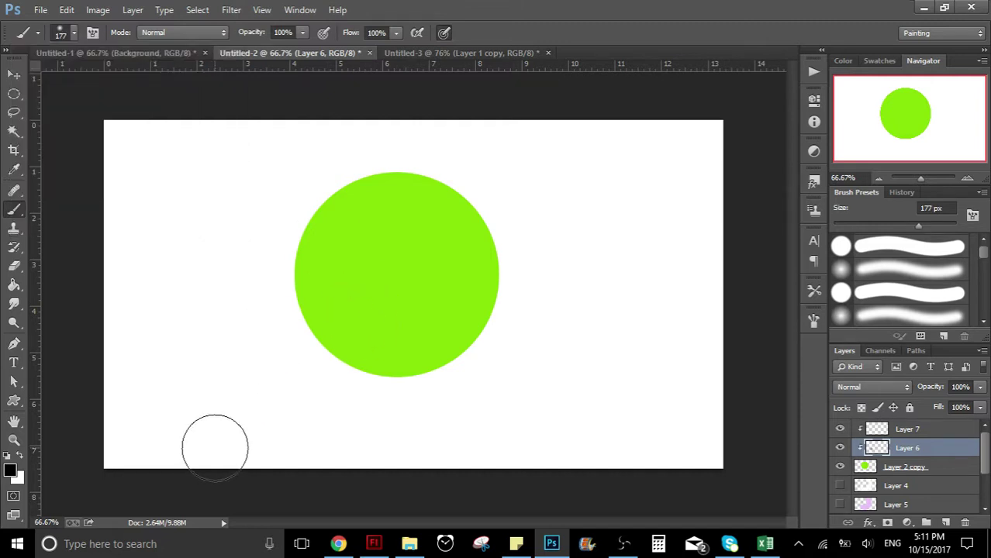
{"action": "key", "text": "bracketright"}
{"action": "key", "text": "bracketright"}
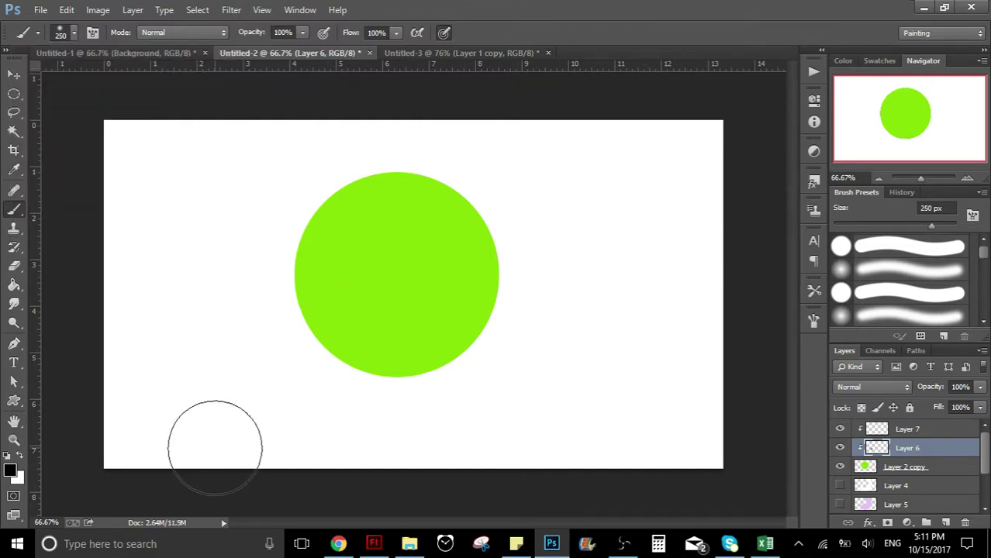
{"action": "key", "text": "bracketright"}
{"action": "key", "text": "bracketright"}
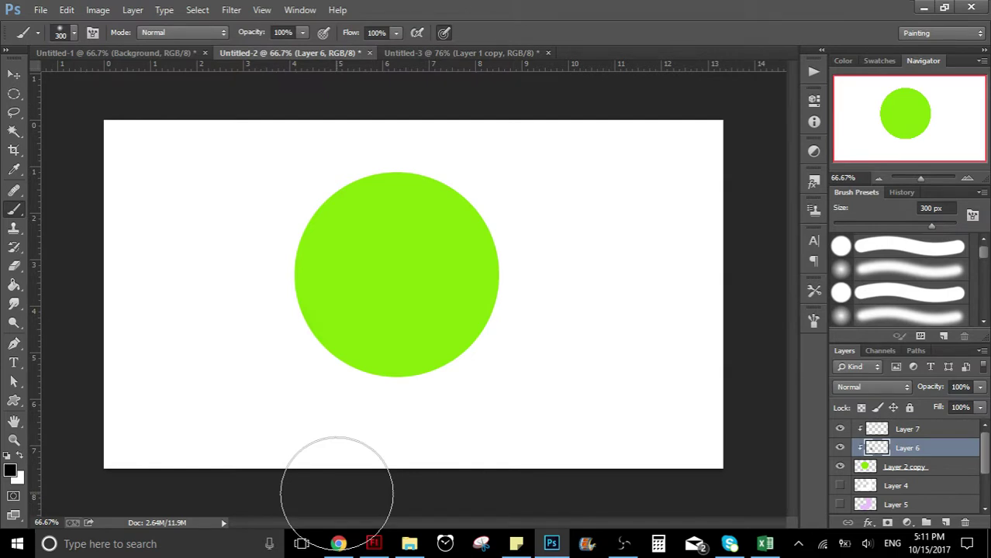
{"action": "mouse_move", "coordinate": [337, 492]}
{"action": "left_mouse_down"}
{"action": "mouse_move", "coordinate": [543, 257]}
{"action": "mouse_move", "coordinate": [539, 188]}
{"action": "mouse_move", "coordinate": [528, 176]}
{"action": "mouse_move", "coordinate": [507, 297]}
{"action": "mouse_move", "coordinate": [470, 349]}
{"action": "mouse_move", "coordinate": [399, 380]}
{"action": "mouse_move", "coordinate": [266, 342]}
{"action": "mouse_move", "coordinate": [315, 336]}
{"action": "left_mouse_up"}
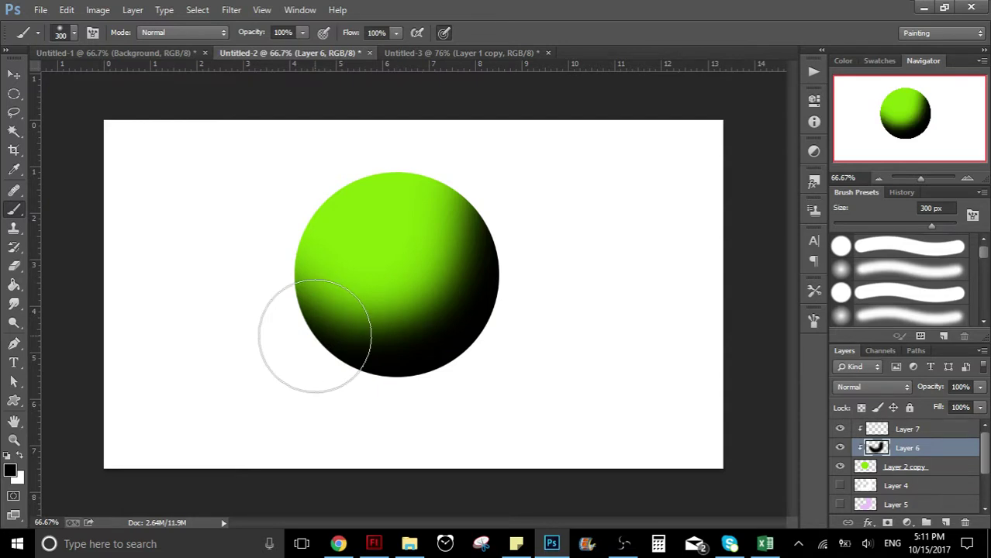
{"action": "key", "text": "ctrl+z"}
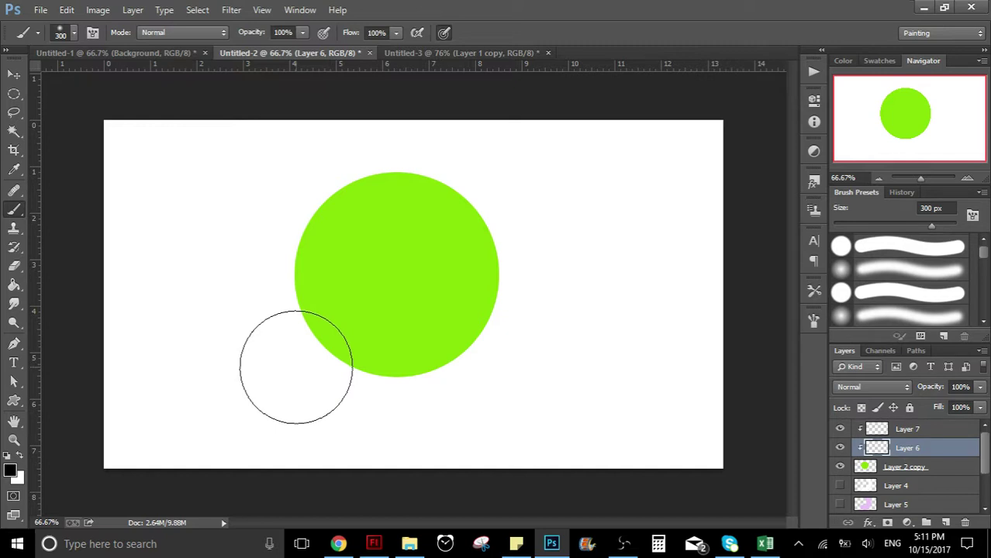
Step: Set the foreground colour to a light magenta-purple
{"action": "left_click", "coordinate": [10, 472]}
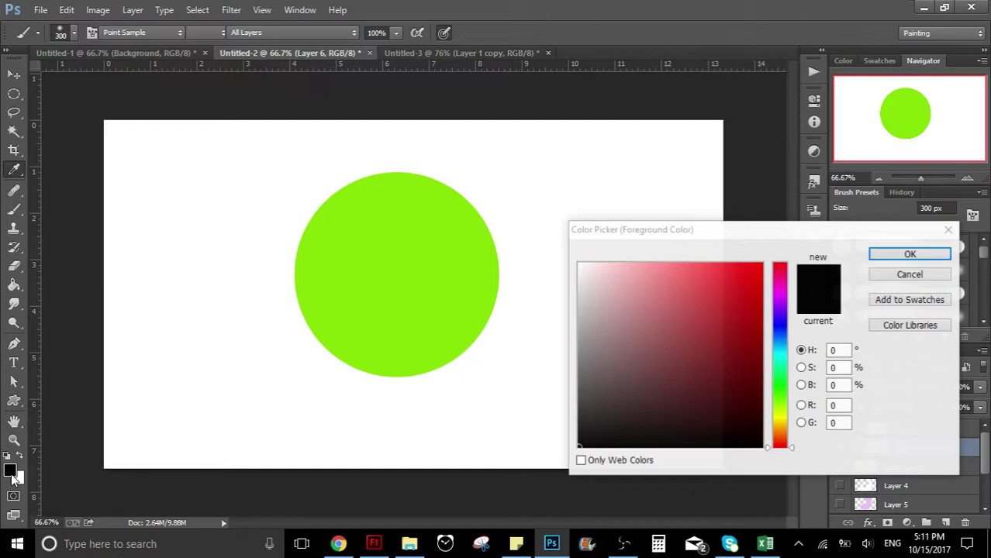
{"action": "left_click", "coordinate": [625, 273]}
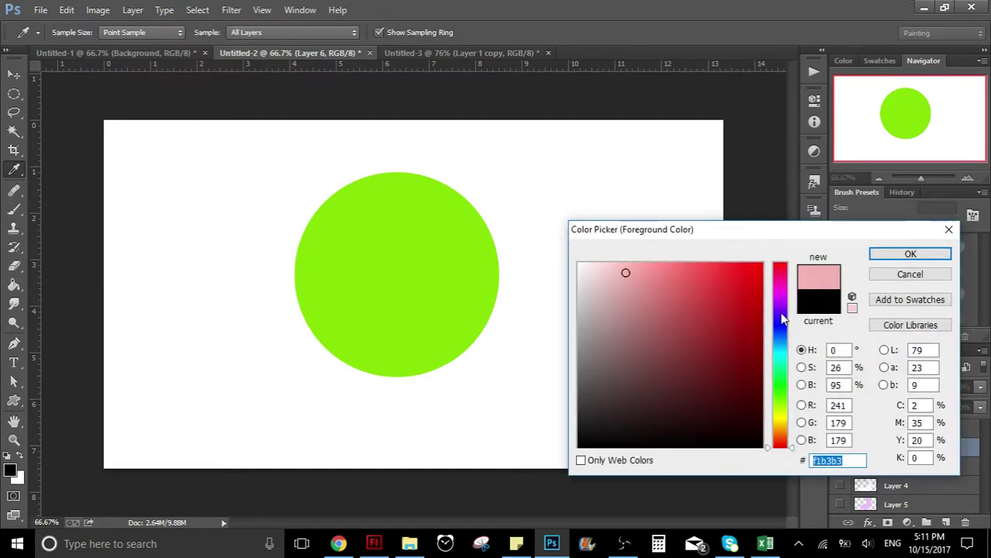
{"action": "left_click", "coordinate": [780, 317]}
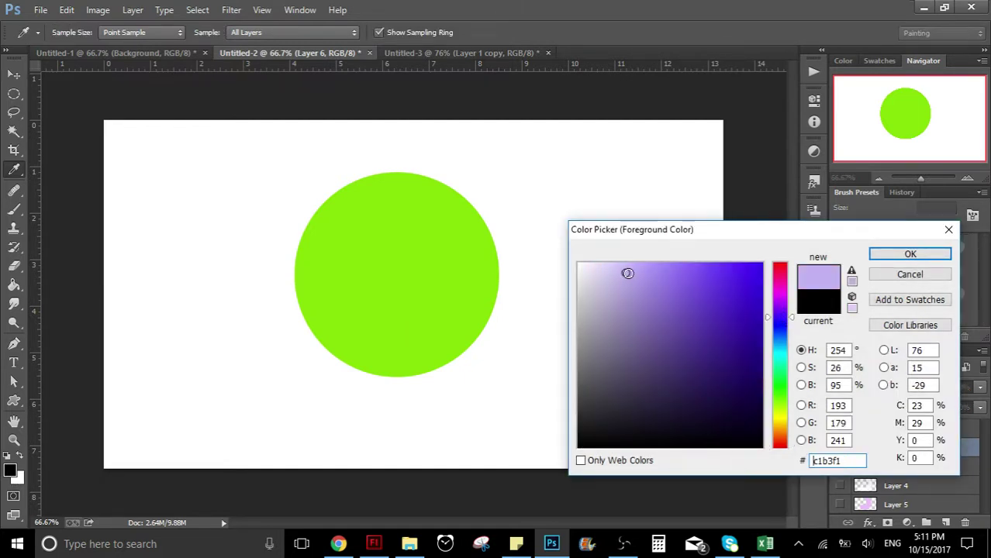
{"action": "left_click_drag", "start_coordinate": [781, 309], "coordinate": [779, 301]}
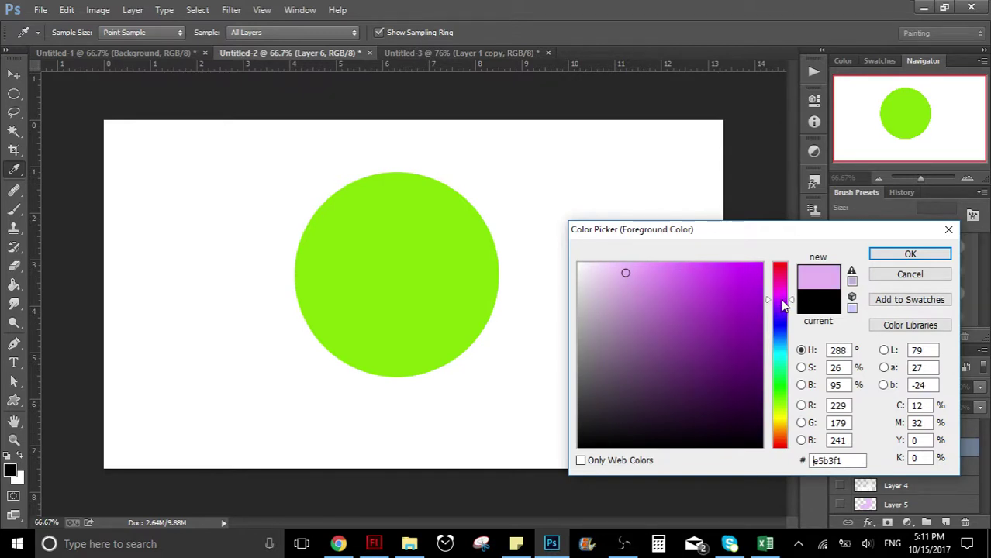
{"action": "left_click", "coordinate": [911, 256]}
Step: Set Layer 6 to Multiply and brush purple shading along the circle's lower and right edges
{"action": "key", "text": "b"}
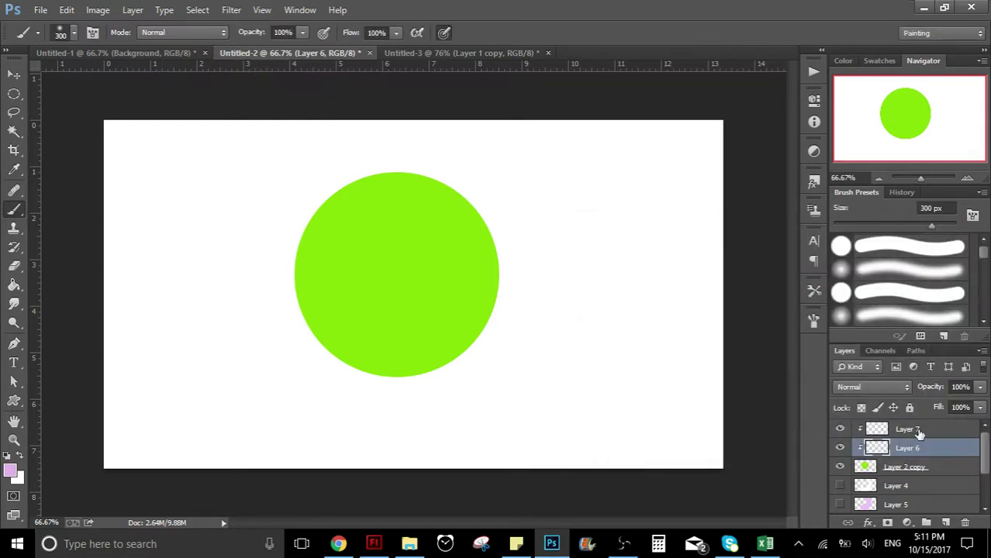
{"action": "left_click", "coordinate": [877, 387]}
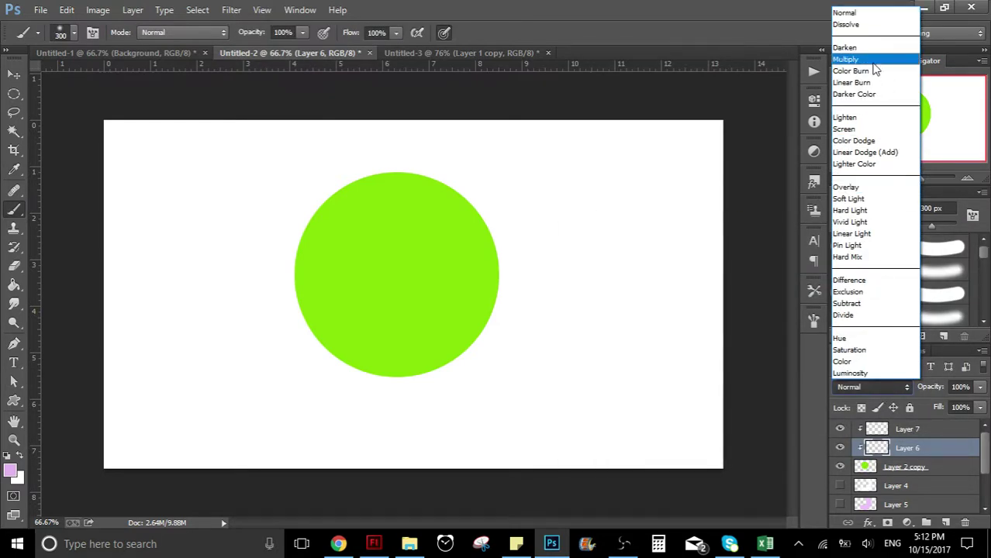
{"action": "left_click", "coordinate": [872, 62]}
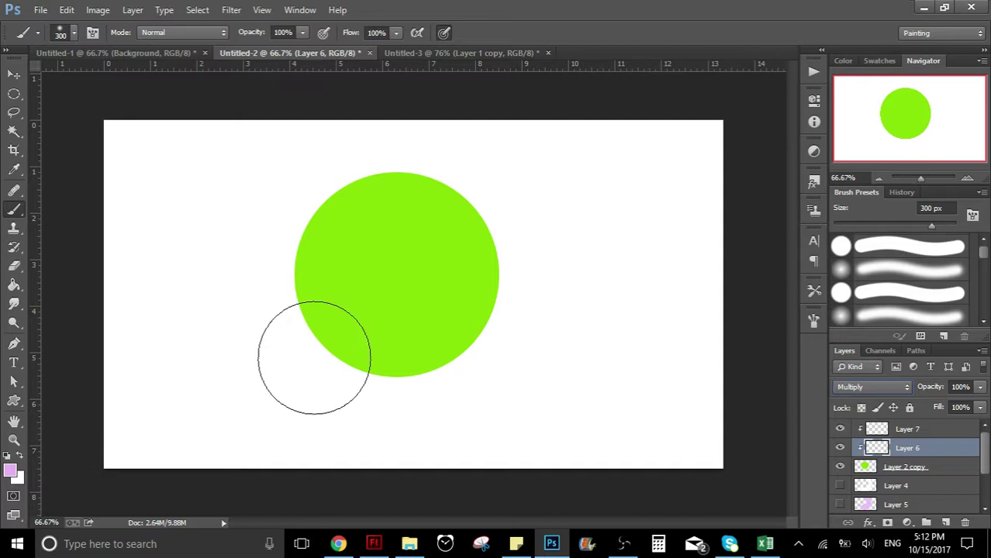
{"action": "mouse_move", "coordinate": [311, 359]}
{"action": "left_mouse_down"}
{"action": "mouse_move", "coordinate": [389, 375]}
{"action": "mouse_move", "coordinate": [510, 235]}
{"action": "mouse_move", "coordinate": [446, 225]}
{"action": "mouse_move", "coordinate": [551, 202]}
{"action": "left_mouse_up"}
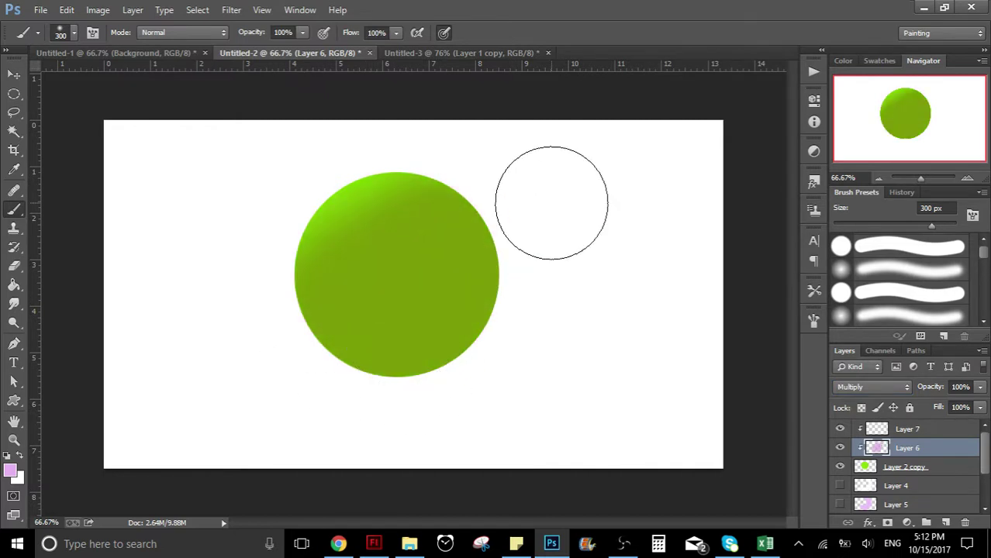
{"action": "key", "text": "ctrl+z"}
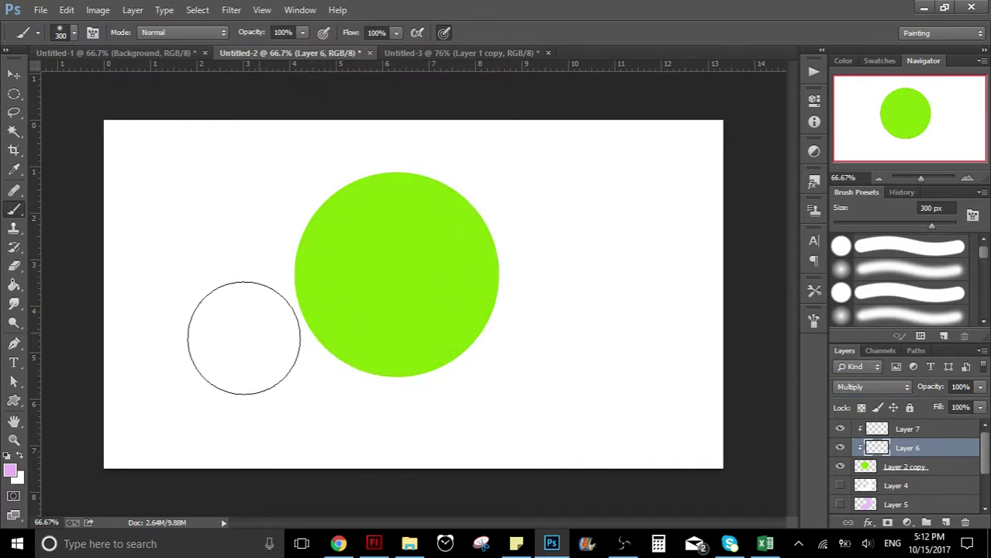
{"action": "mouse_move", "coordinate": [269, 360]}
{"action": "left_mouse_down"}
{"action": "mouse_move", "coordinate": [297, 378]}
{"action": "mouse_move", "coordinate": [379, 392]}
{"action": "mouse_move", "coordinate": [473, 350]}
{"action": "mouse_move", "coordinate": [519, 304]}
{"action": "mouse_move", "coordinate": [539, 235]}
{"action": "mouse_move", "coordinate": [527, 183]}
{"action": "left_mouse_up"}
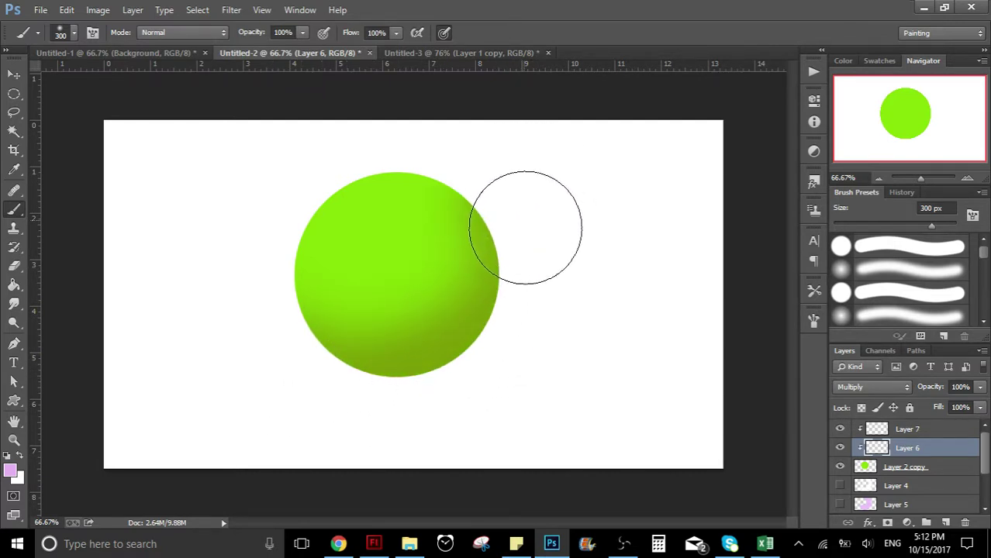
{"action": "mouse_move", "coordinate": [495, 327]}
{"action": "left_mouse_down"}
{"action": "mouse_move", "coordinate": [420, 378]}
{"action": "mouse_move", "coordinate": [374, 381]}
{"action": "mouse_move", "coordinate": [293, 353]}
{"action": "mouse_move", "coordinate": [319, 371]}
{"action": "mouse_move", "coordinate": [374, 378]}
{"action": "mouse_move", "coordinate": [411, 365]}
{"action": "mouse_move", "coordinate": [470, 335]}
{"action": "mouse_move", "coordinate": [503, 300]}
{"action": "mouse_move", "coordinate": [526, 236]}
{"action": "left_mouse_up"}
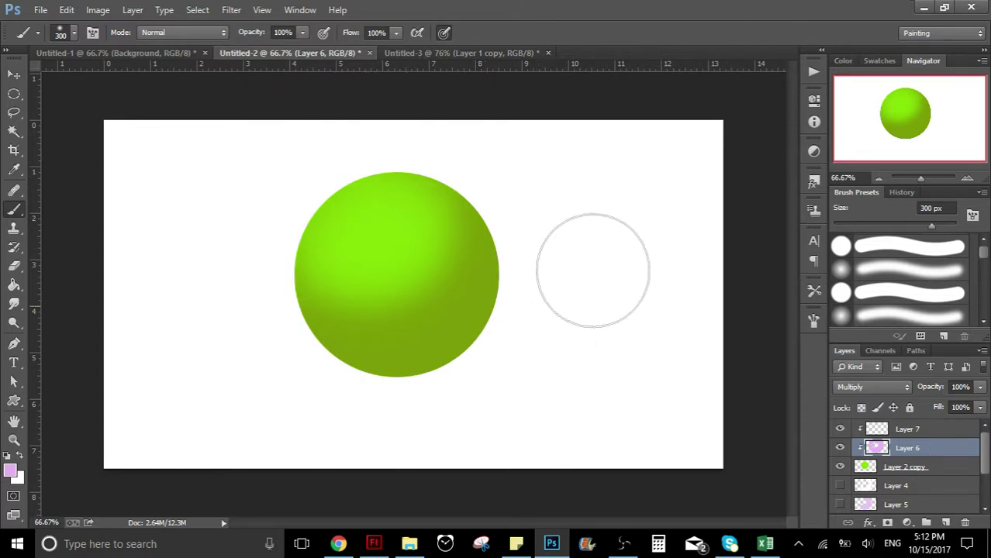
Step: On Layer 7, make white the paint colour and set the blend mode to Overlay
{"action": "left_click", "coordinate": [928, 431]}
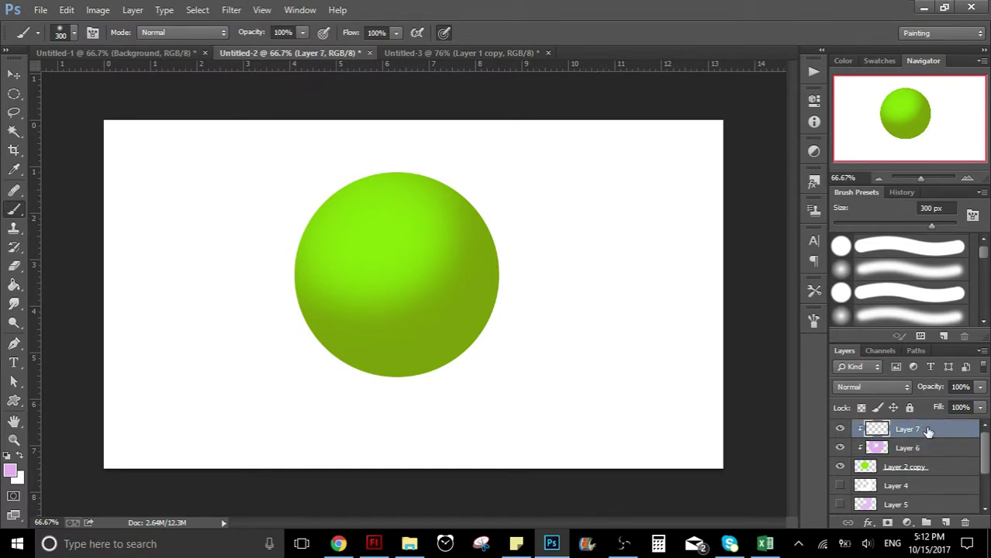
{"action": "left_click", "coordinate": [21, 463]}
{"action": "left_click", "coordinate": [361, 238]}
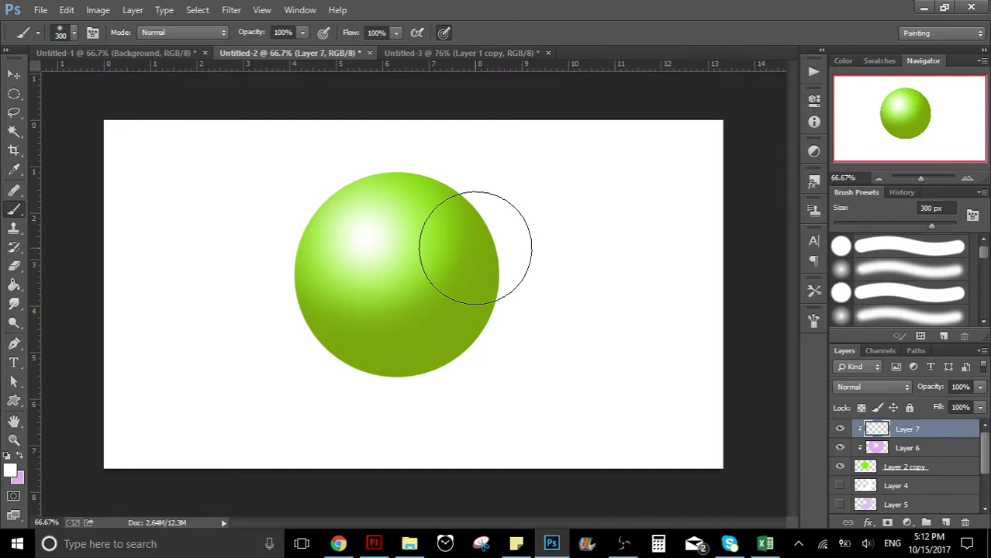
{"action": "key", "text": "ctrl+z"}
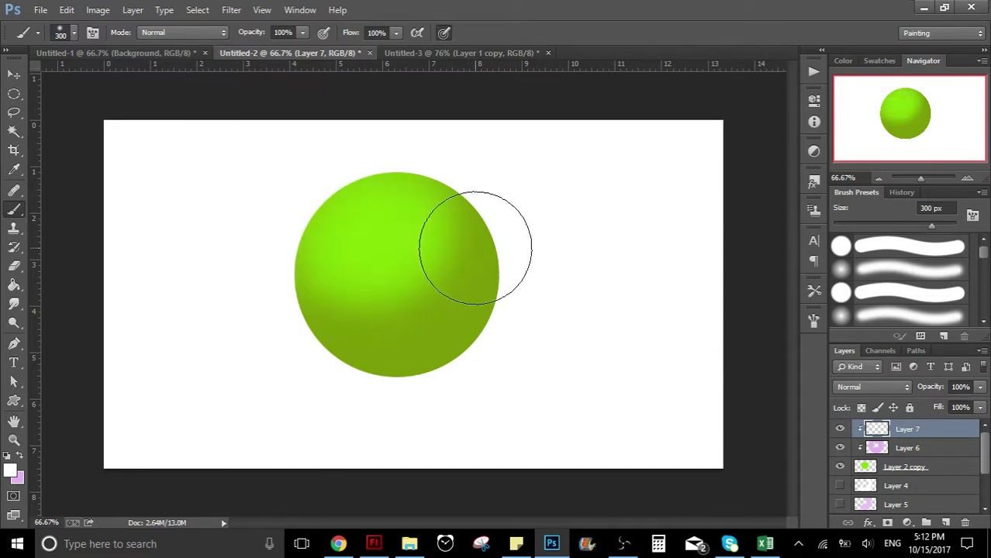
{"action": "left_click", "coordinate": [880, 389]}
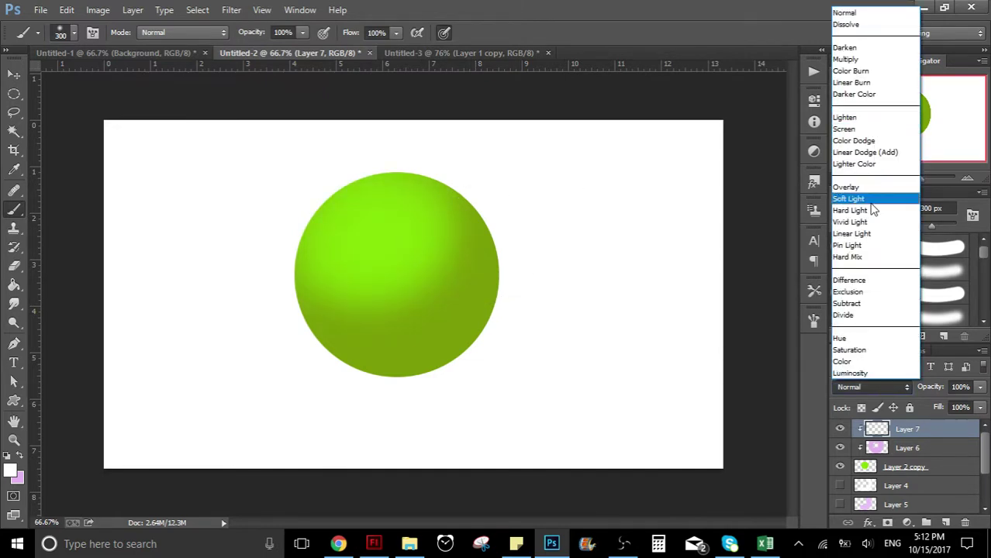
{"action": "left_click", "coordinate": [846, 187]}
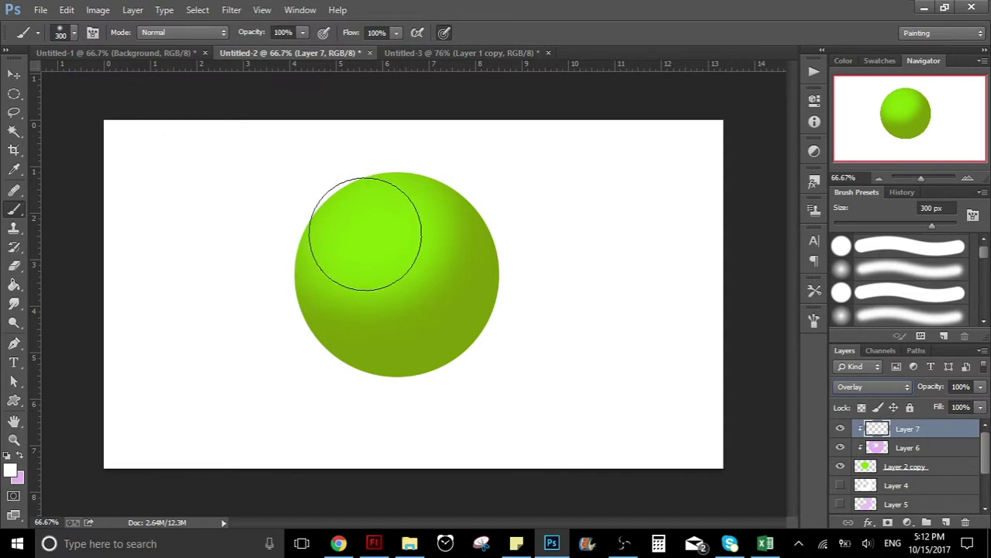
Step: Paint white overlay highlights on the sphere's upper-left and lower rim with a 250 px brush
{"action": "mouse_move", "coordinate": [365, 234]}
{"action": "left_mouse_down"}
{"action": "mouse_move", "coordinate": [420, 243]}
{"action": "mouse_move", "coordinate": [369, 221]}
{"action": "mouse_move", "coordinate": [358, 239]}
{"action": "mouse_move", "coordinate": [364, 232]}
{"action": "left_mouse_up"}
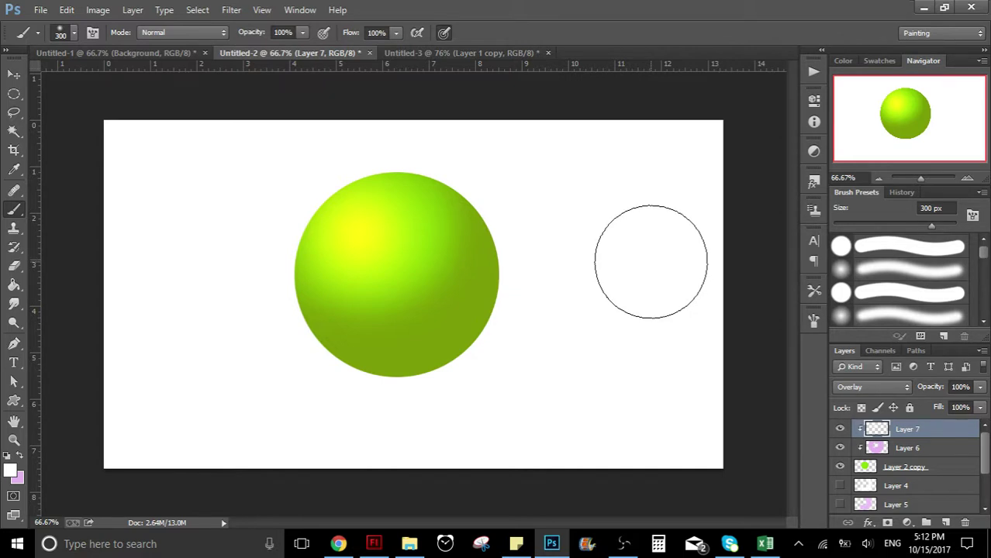
{"action": "key", "text": "bracketleft"}
{"action": "key", "text": "bracketleft"}
{"action": "key", "text": "bracketleft"}
{"action": "key", "text": "bracketleft"}
{"action": "key", "text": "bracketleft"}
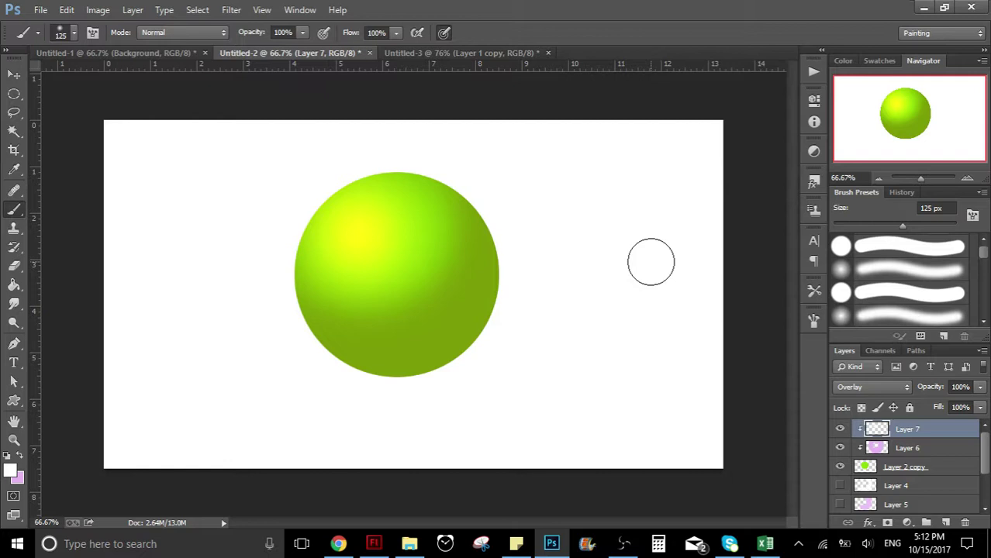
{"action": "key", "text": "bracketright"}
{"action": "key", "text": "bracketright"}
{"action": "key", "text": "bracketright"}
{"action": "key", "text": "bracketright"}
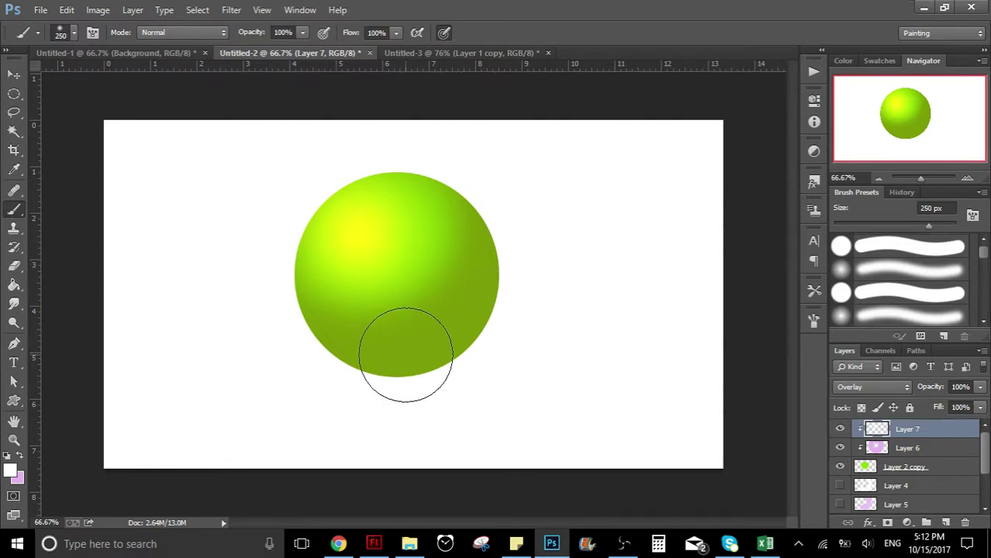
{"action": "left_click_drag", "start_coordinate": [405, 355], "coordinate": [493, 376]}
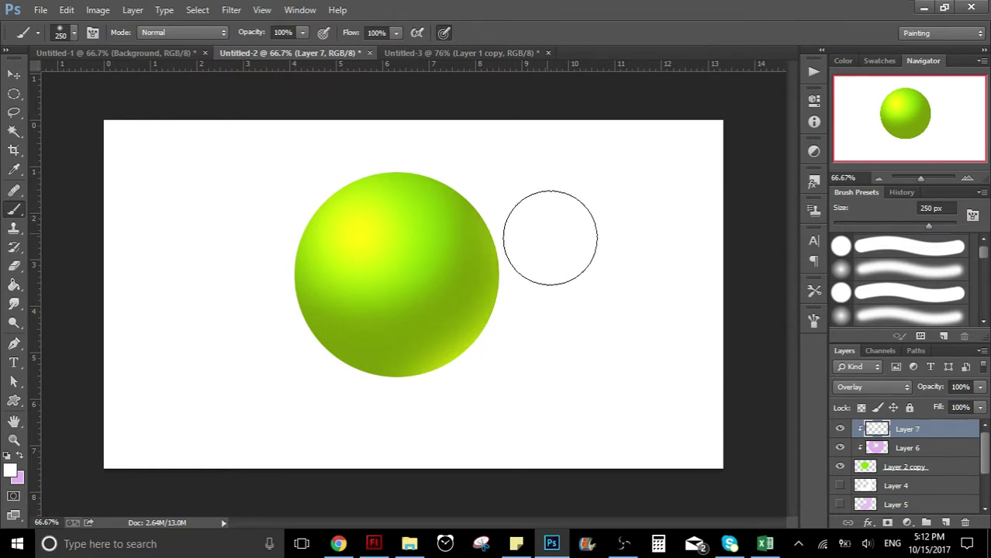
{"action": "mouse_move", "coordinate": [554, 279]}
{"action": "left_mouse_down"}
{"action": "mouse_move", "coordinate": [544, 343]}
{"action": "mouse_move", "coordinate": [489, 401]}
{"action": "mouse_move", "coordinate": [432, 425]}
{"action": "mouse_move", "coordinate": [326, 429]}
{"action": "left_mouse_up"}
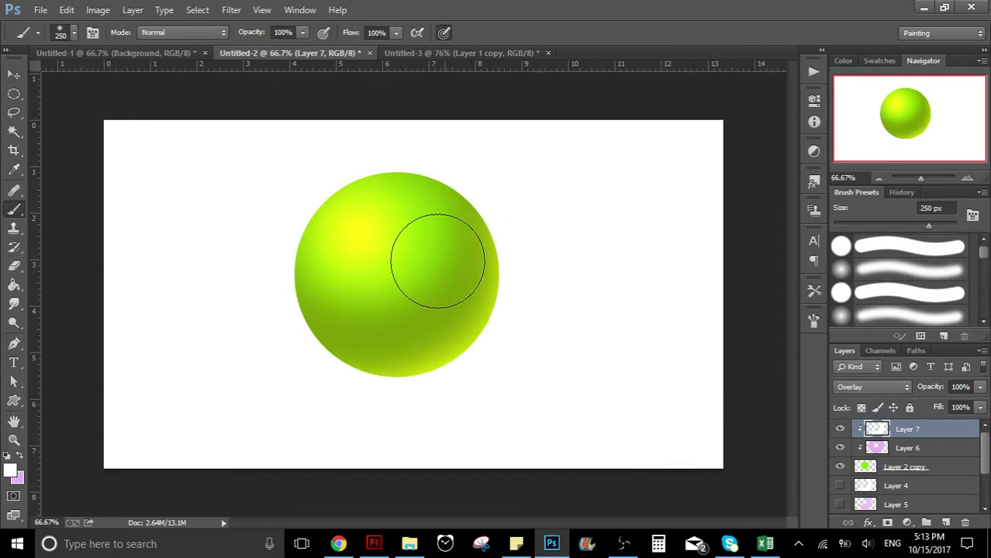
Step: On new Layer 8, shrink the brush to 45 px and paint a white streak across the sphere
{"action": "left_click", "coordinate": [943, 522]}
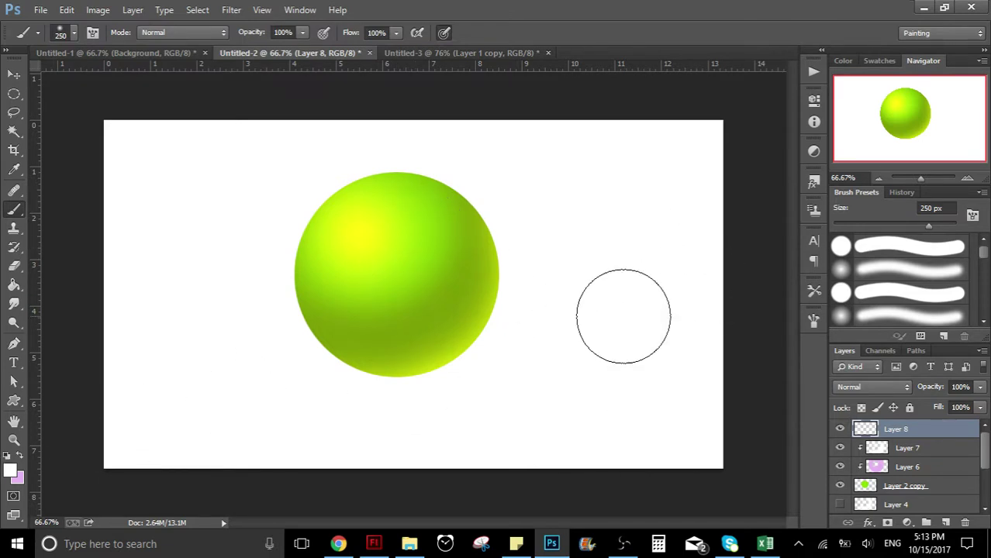
{"action": "key", "text": "bracketleft"}
{"action": "key", "text": "bracketleft"}
{"action": "key", "text": "bracketleft"}
{"action": "key", "text": "bracketleft"}
{"action": "key", "text": "bracketleft"}
{"action": "key", "text": "bracketleft"}
{"action": "key", "text": "bracketleft"}
{"action": "key", "text": "bracketleft"}
{"action": "key", "text": "bracketleft"}
{"action": "key", "text": "bracketleft"}
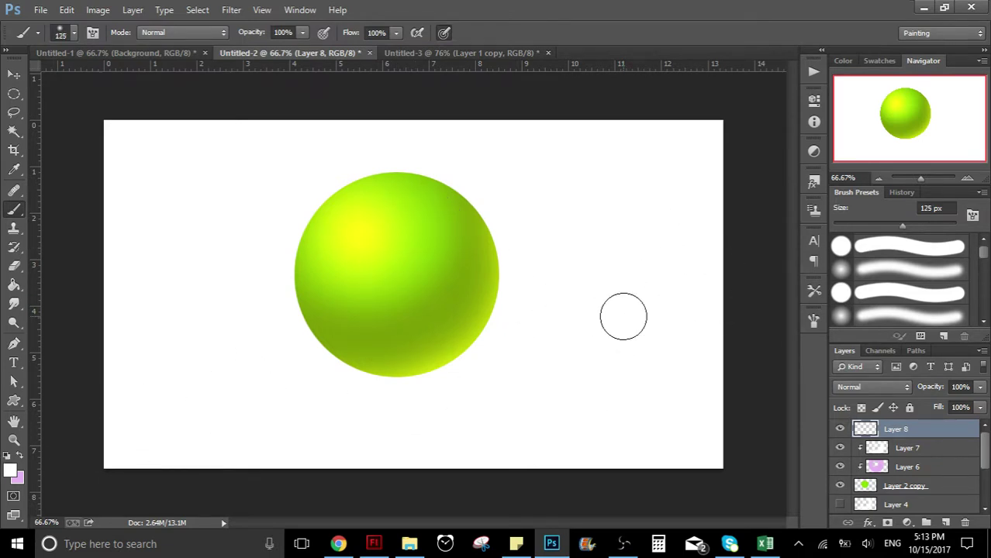
{"action": "key", "text": "bracketleft"}
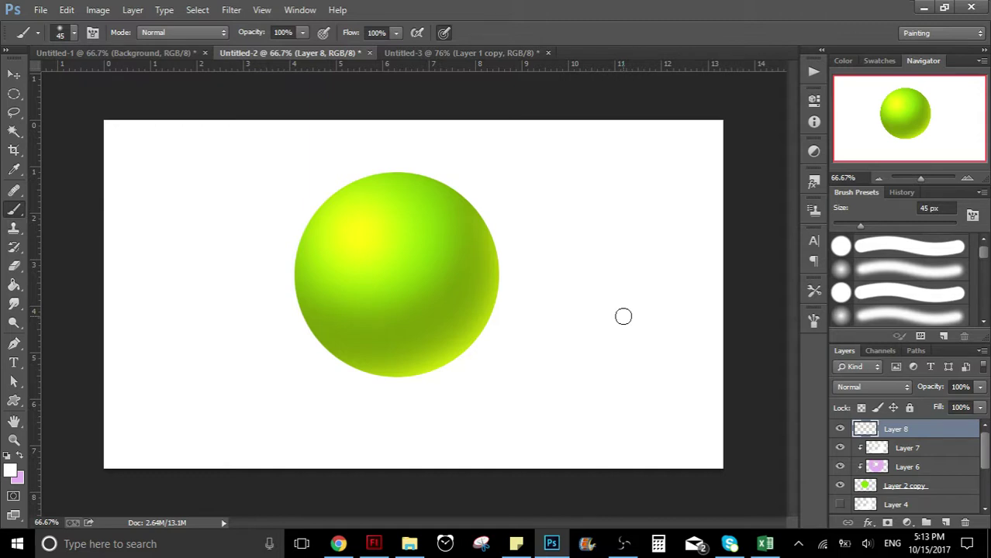
{"action": "left_click", "coordinate": [352, 231]}
{"action": "key", "text": "ctrl+z"}
{"action": "mouse_move", "coordinate": [681, 268]}
{"action": "left_mouse_down"}
{"action": "mouse_move", "coordinate": [336, 316]}
{"action": "mouse_move", "coordinate": [596, 206]}
{"action": "mouse_move", "coordinate": [422, 301]}
{"action": "left_mouse_up"}
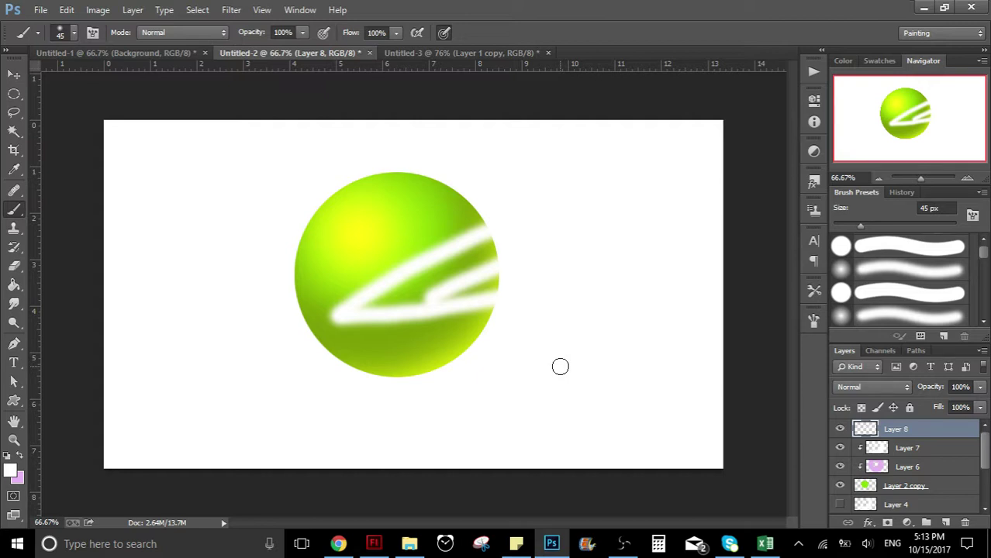
Step: Undo the white streak, leaving Layer 8 empty, and switch to another program
{"action": "key", "text": "ctrl+z"}
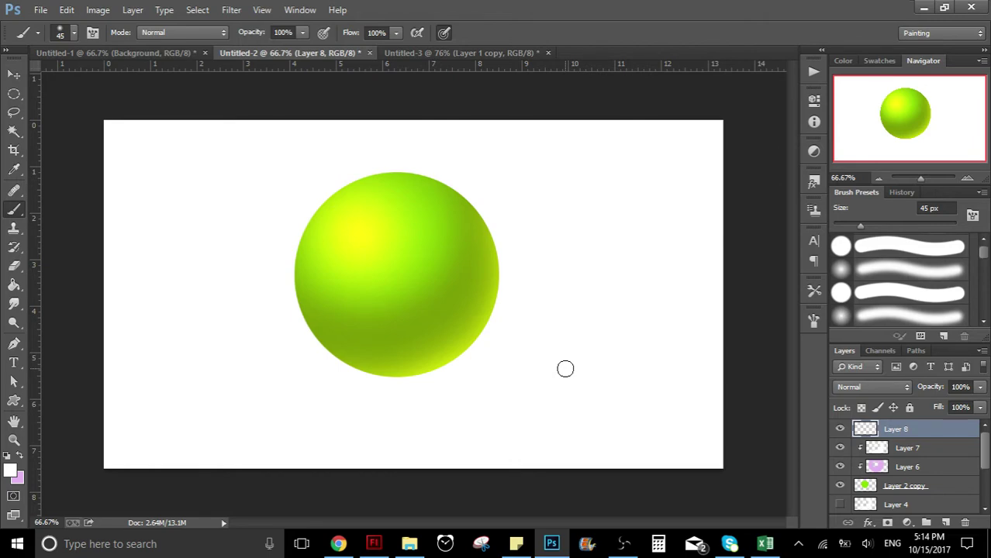
{"action": "left_click", "coordinate": [625, 545]}
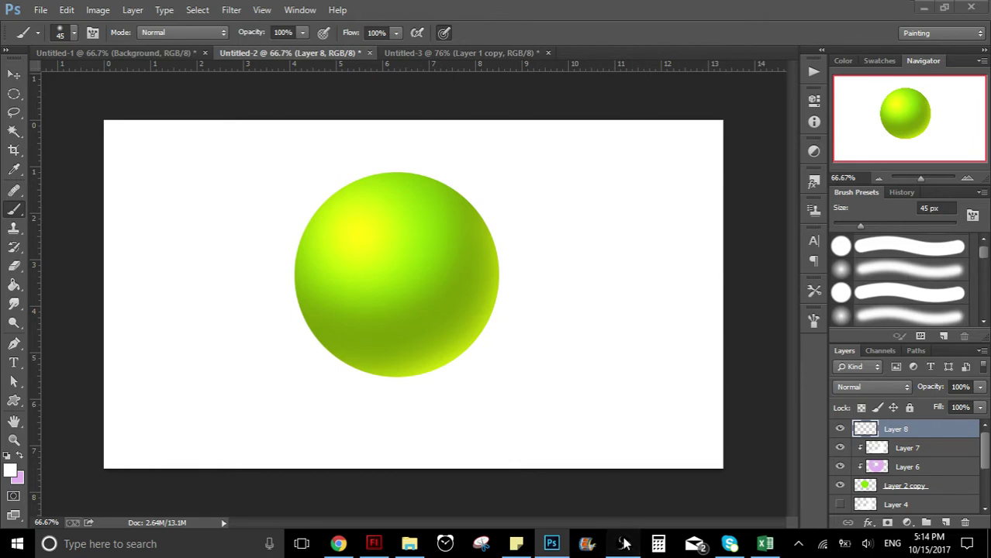